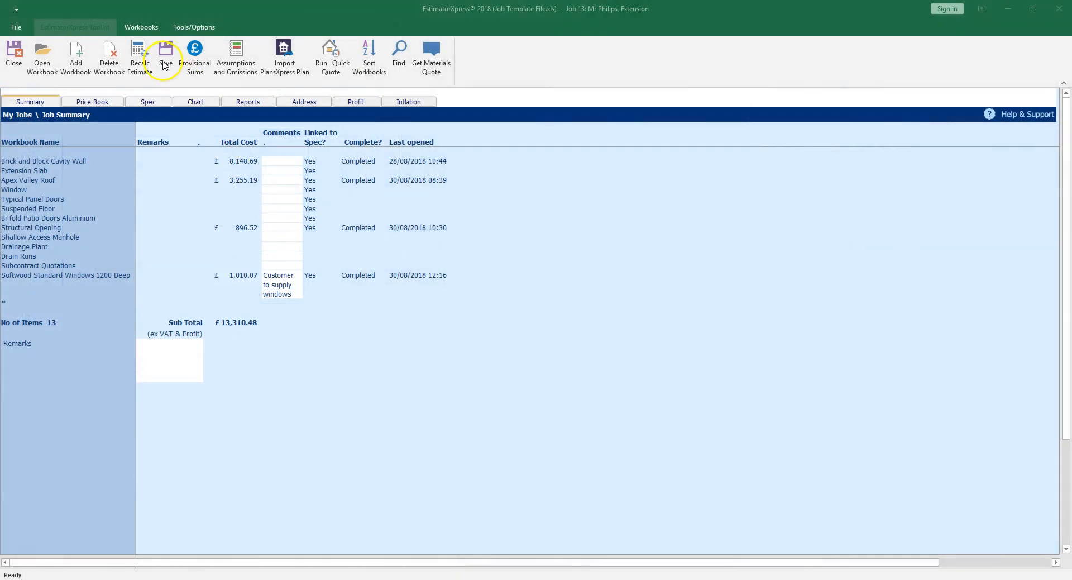
Open the internal Typical Panel Doors workbook to its workbook summary
left_click(146, 28)
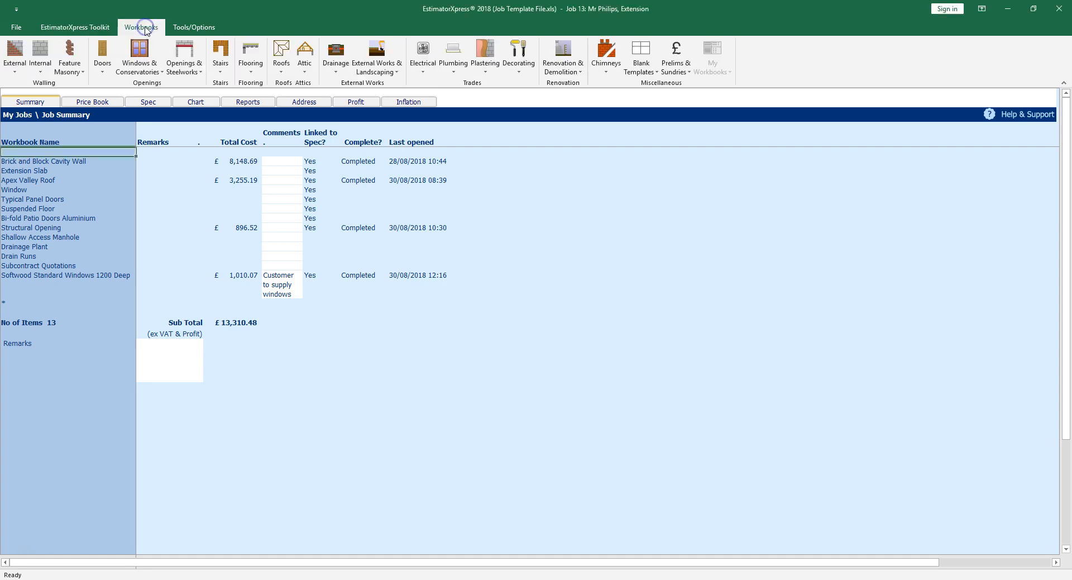
left_click(105, 62)
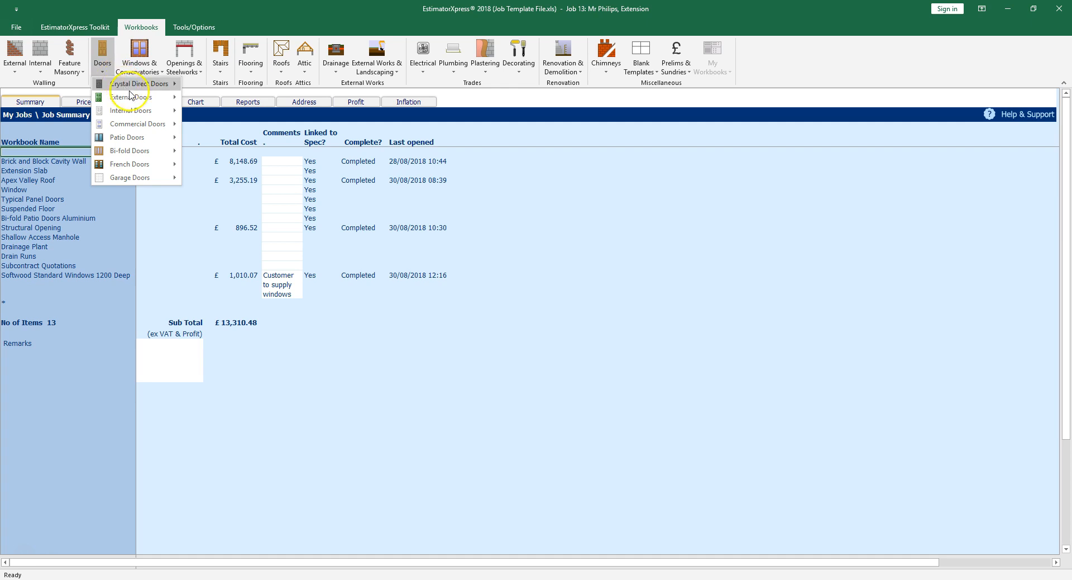
mouse_move(156, 112)
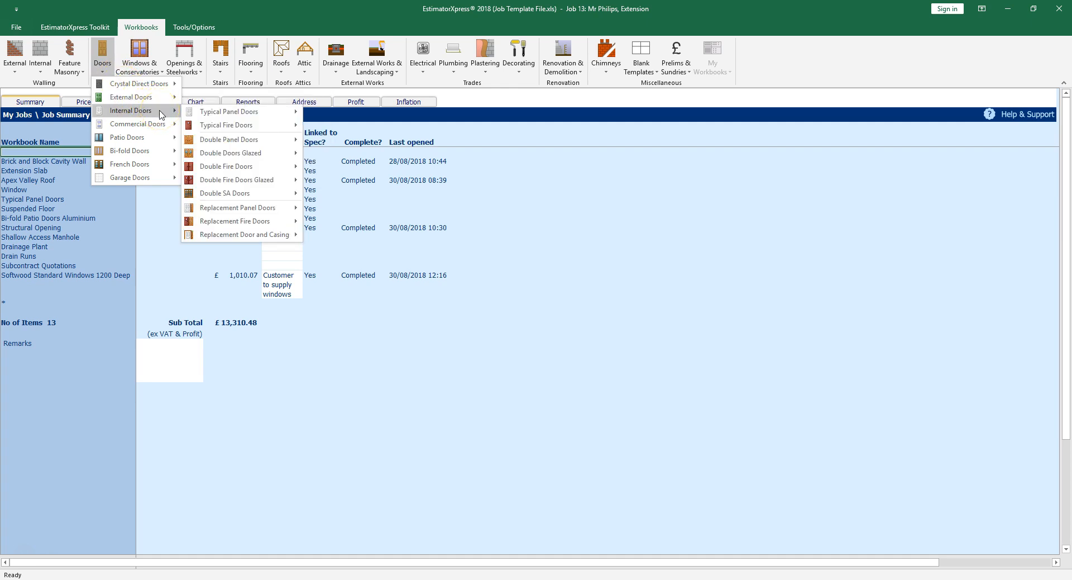
left_click(239, 111)
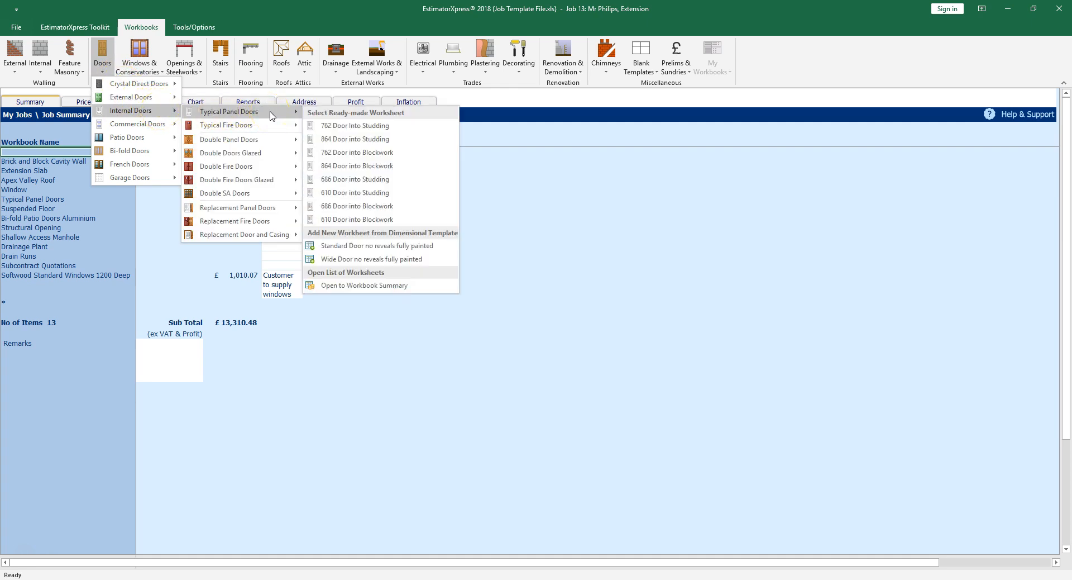
left_click(414, 291)
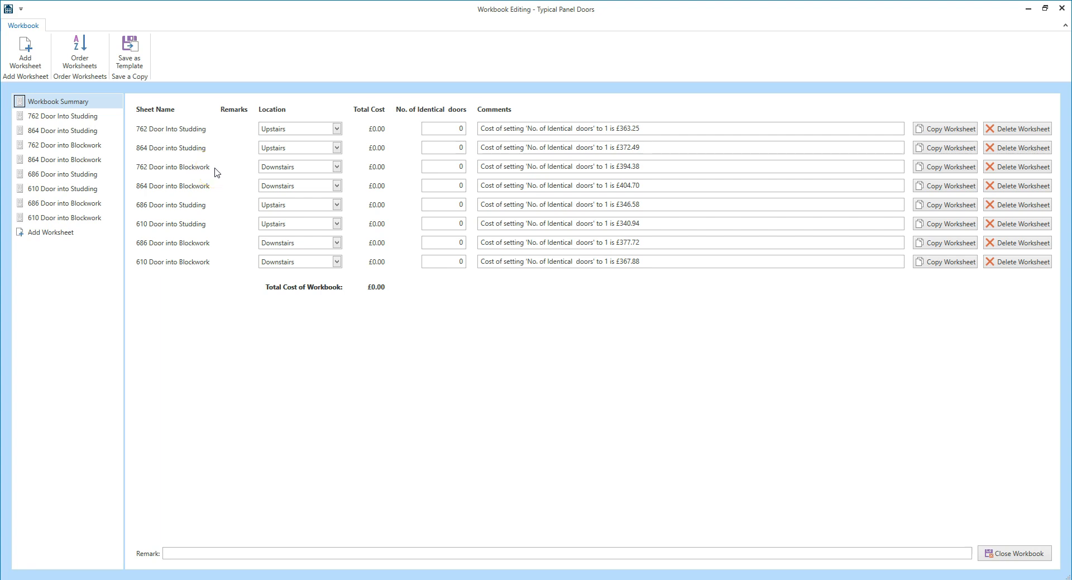
Set the number of identical doors for the 762 Door into Blockwork worksheet to 1
left_click(458, 169)
type("1")
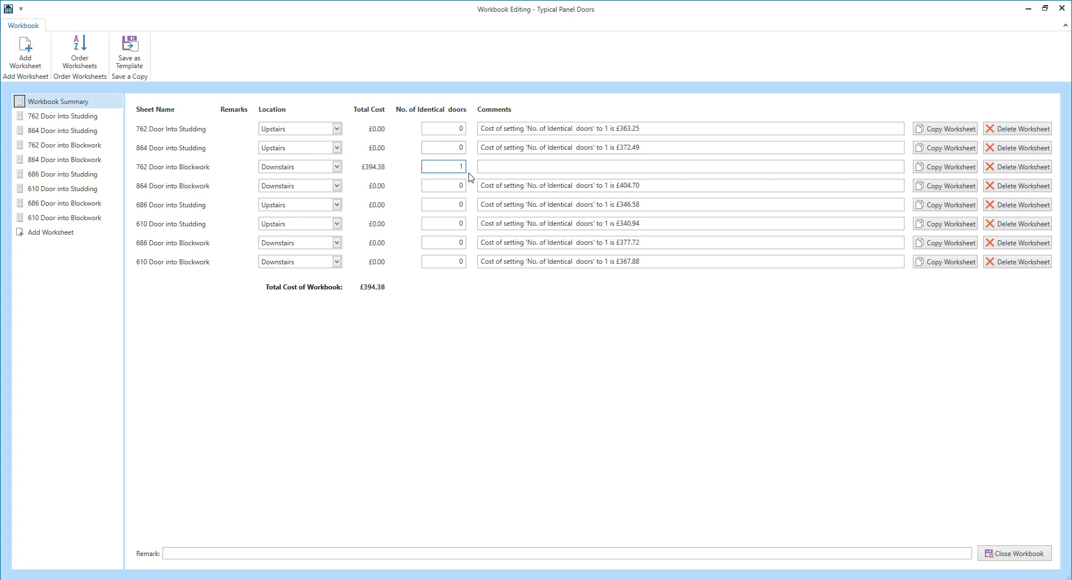
double_click(458, 167)
Open the 762 Door into Blockwork worksheet and set its wall thickness to 0.3 m in the Dims Wizard
left_click(102, 150)
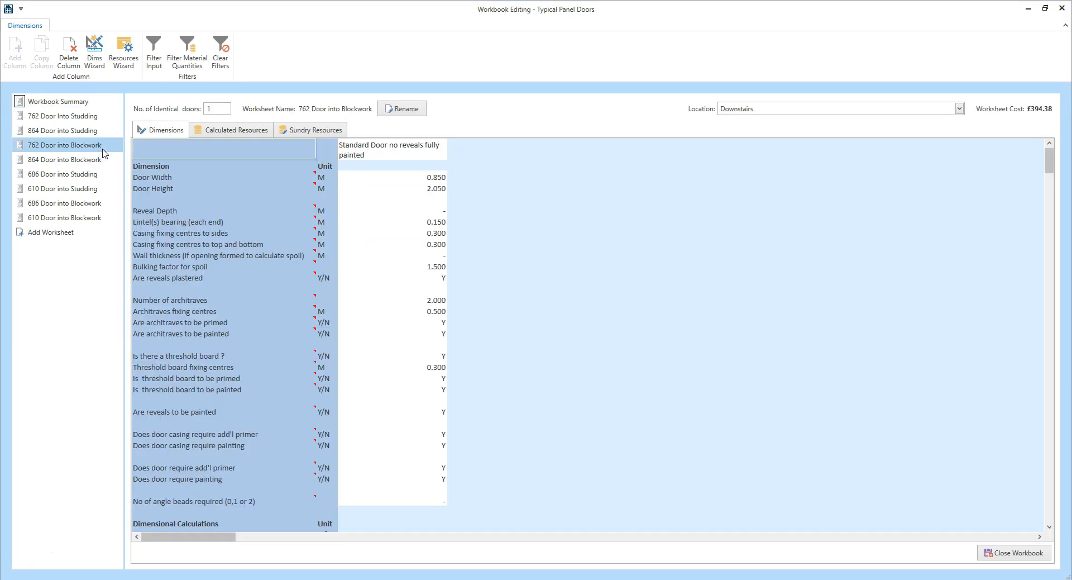
left_click(384, 179)
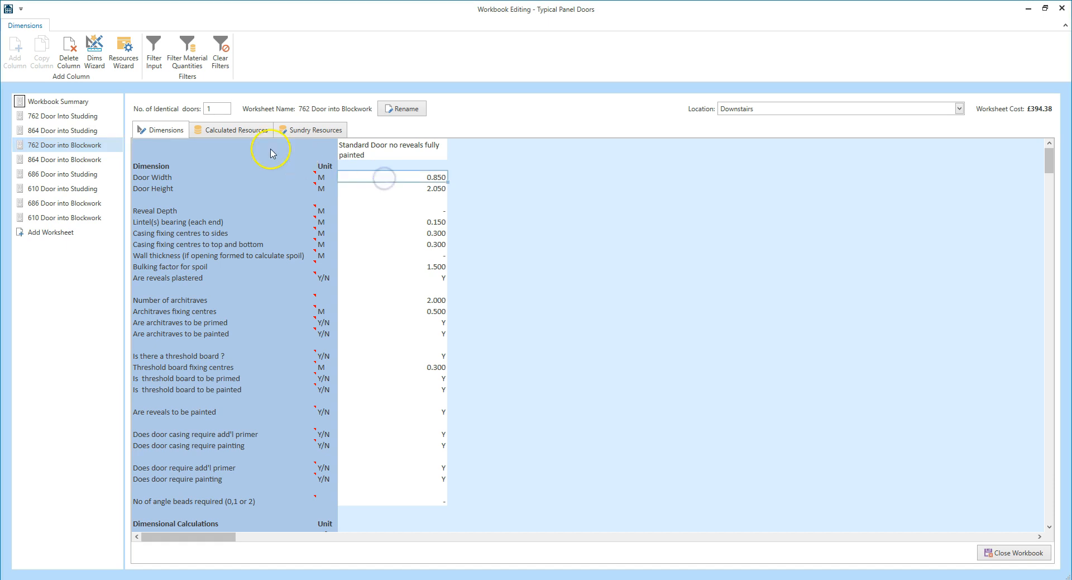
left_click(98, 68)
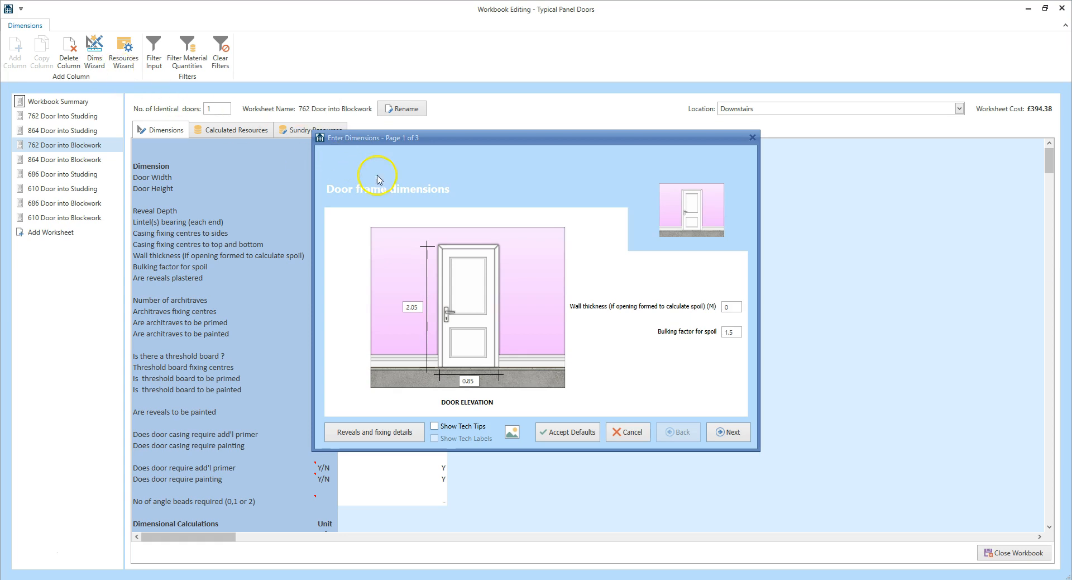
left_click(729, 307)
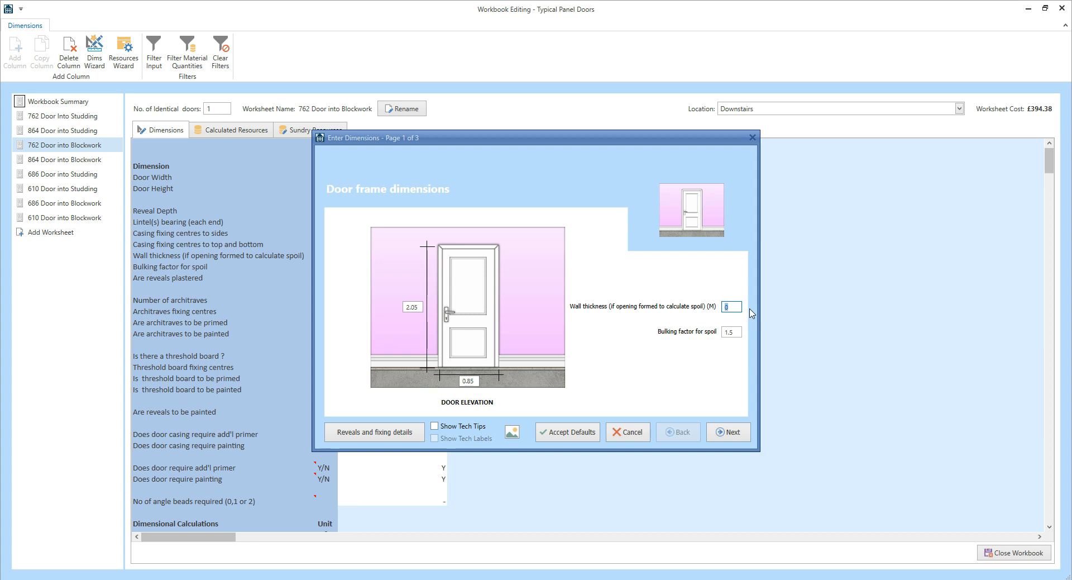
type("0.3")
Set the reveal depth to 0.15 m in the reveals and fixing details, and return to the door frame dimensions
left_click(387, 434)
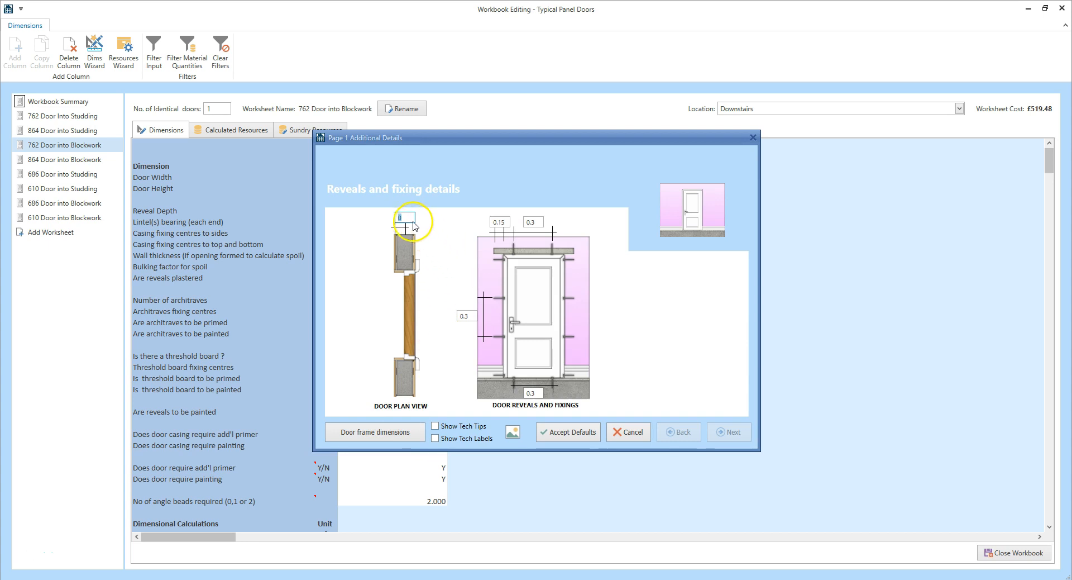
type("0.15")
left_click(383, 432)
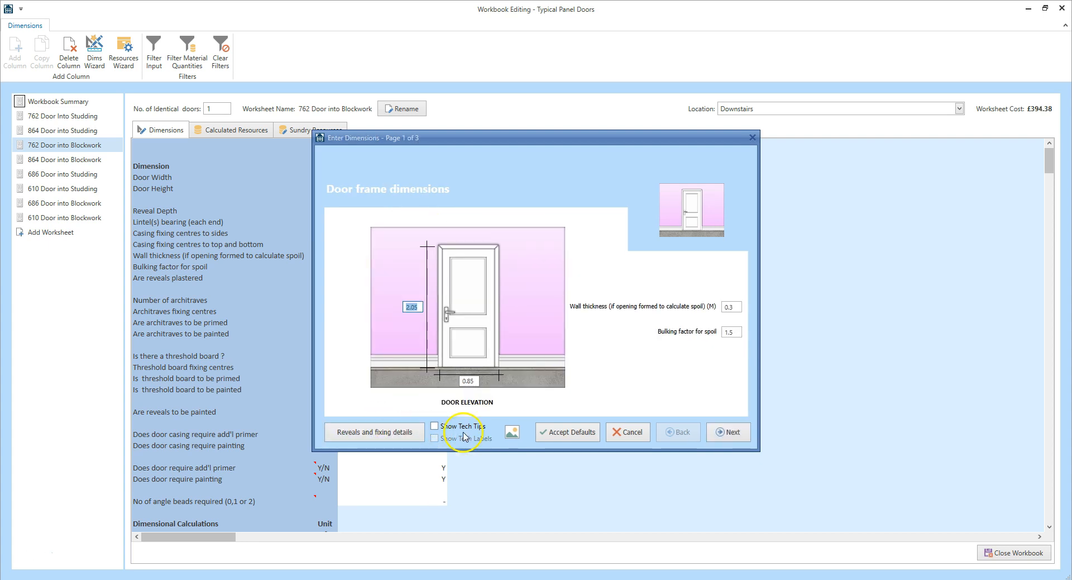
Set the number of angle beads required to 2 and finish the dimensions wizard with the default decoration specification
left_click(735, 439)
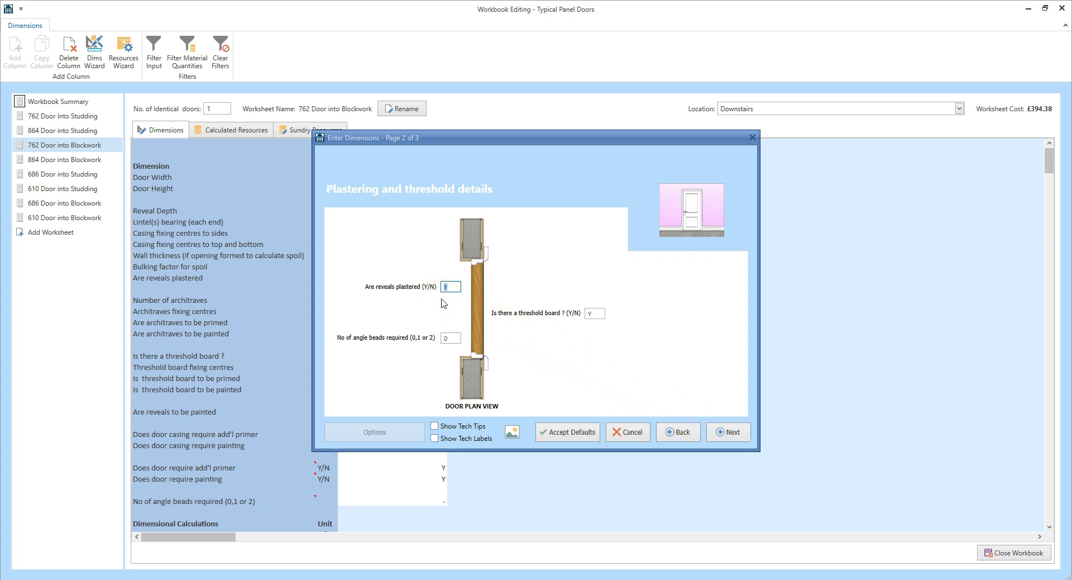
left_click(447, 338)
left_click(735, 434)
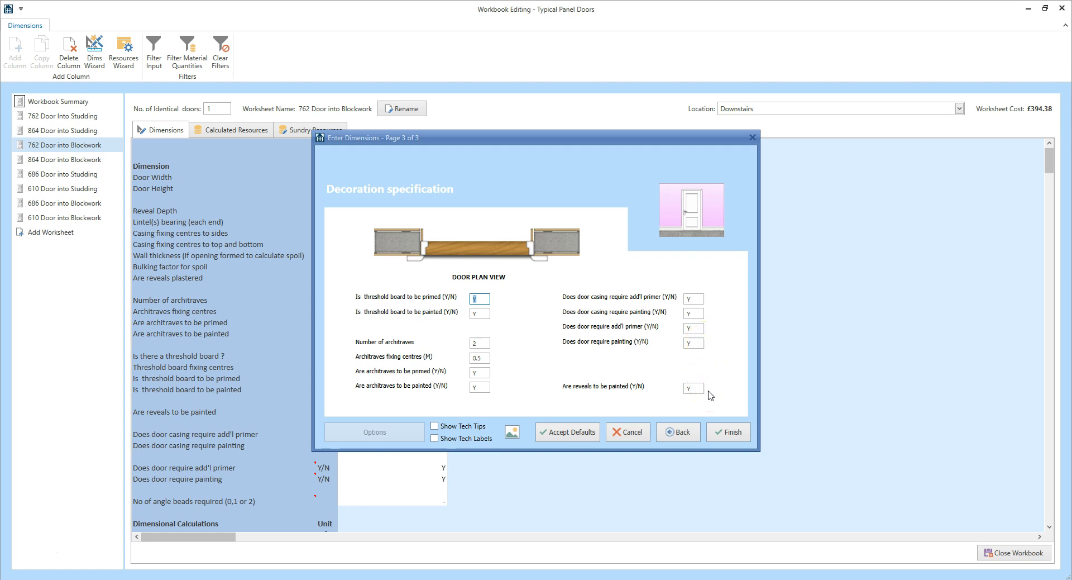
left_click(735, 437)
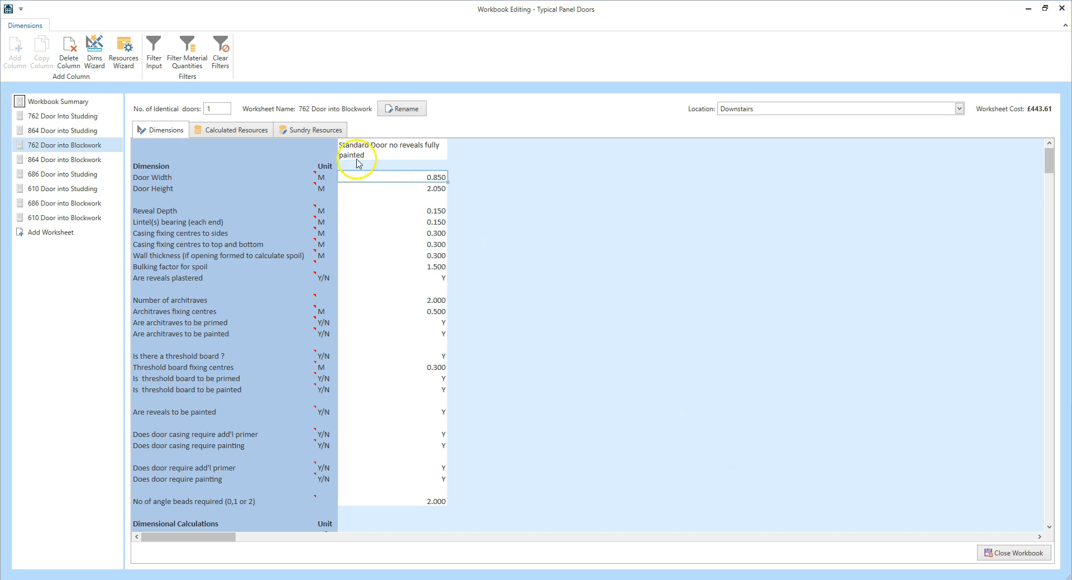
In the sundry resources, set the Internal lintel quantity to 2 and the Fix lintel labour quantity to 4
left_click(320, 133)
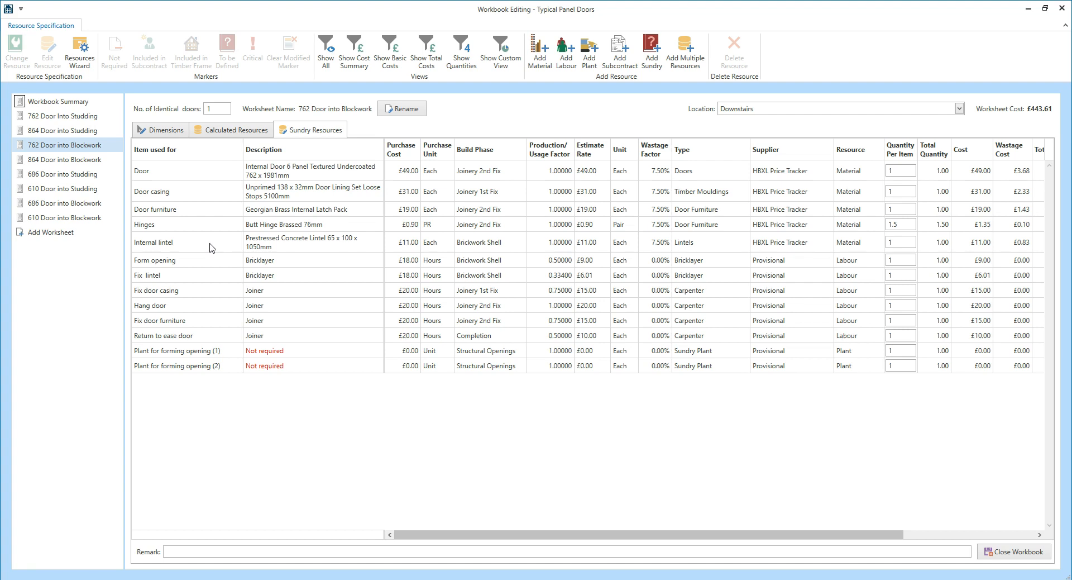
left_click(900, 244)
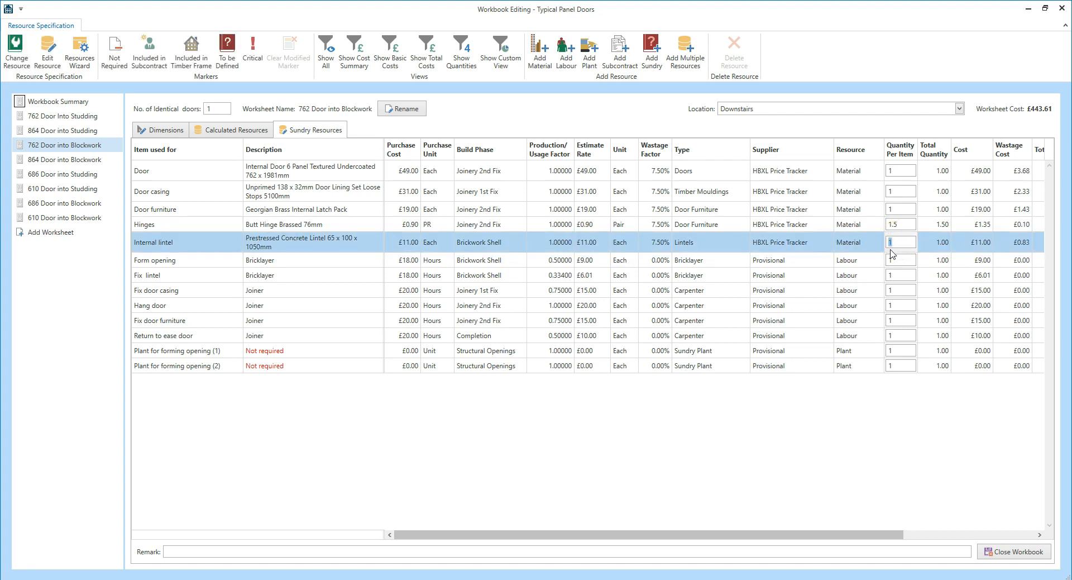
type("2")
left_click(191, 276)
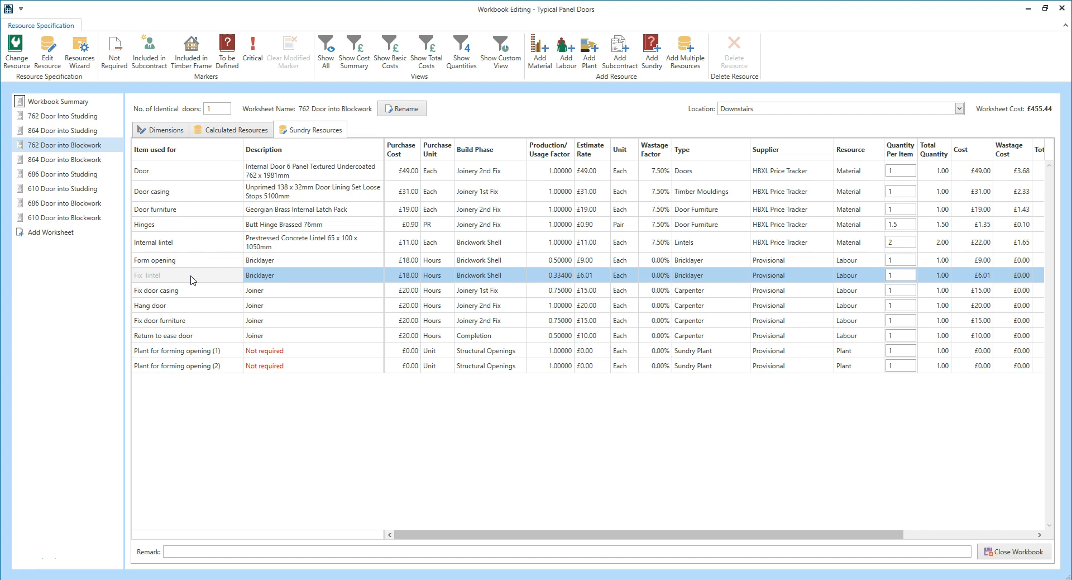
left_click(894, 277)
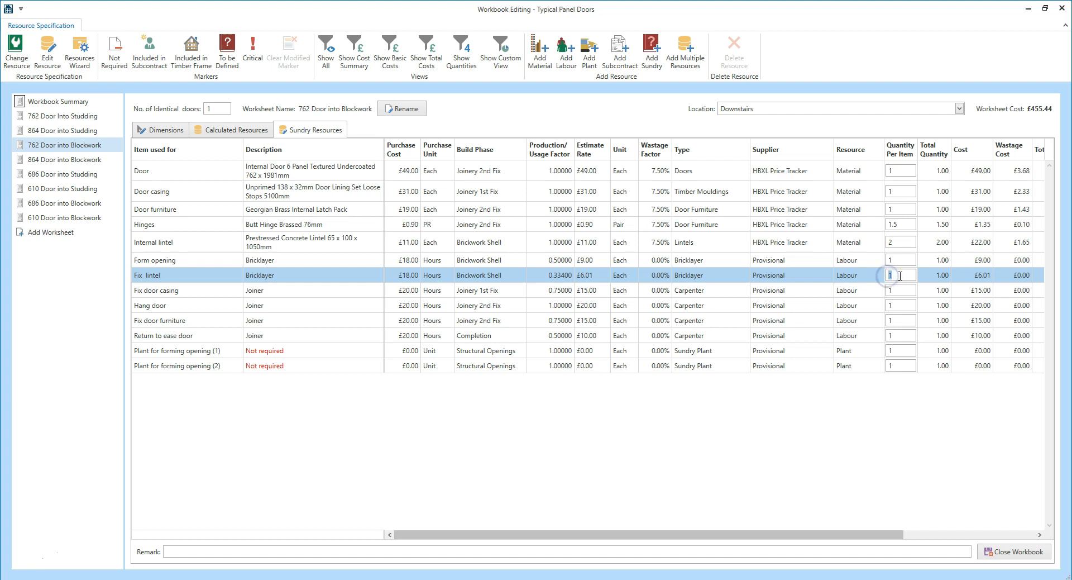
type("4")
Try to set the Form opening bricklayer quantity to 4
left_click(229, 260)
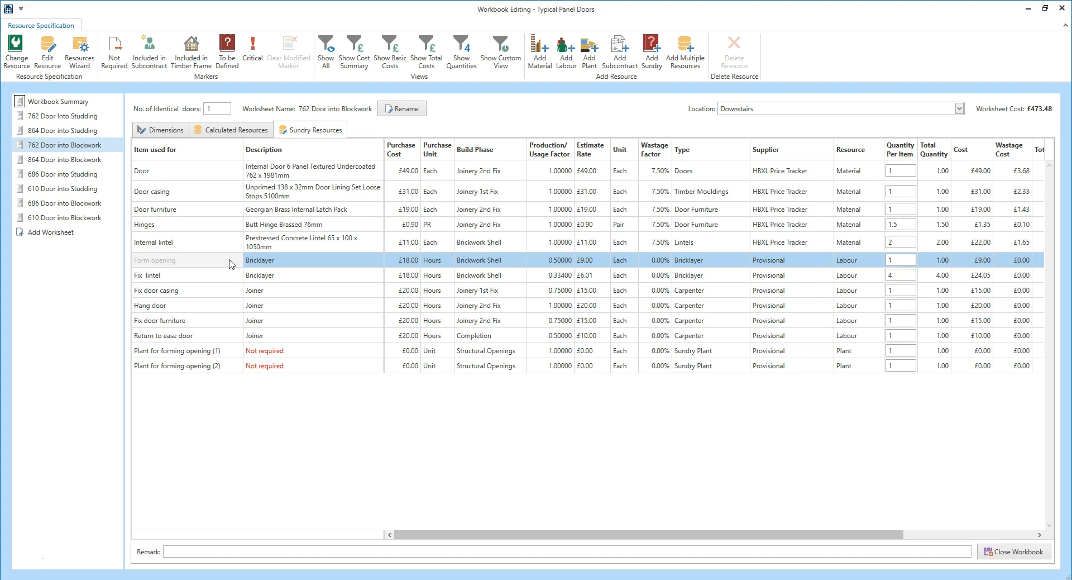
left_click(235, 263)
left_click(900, 261)
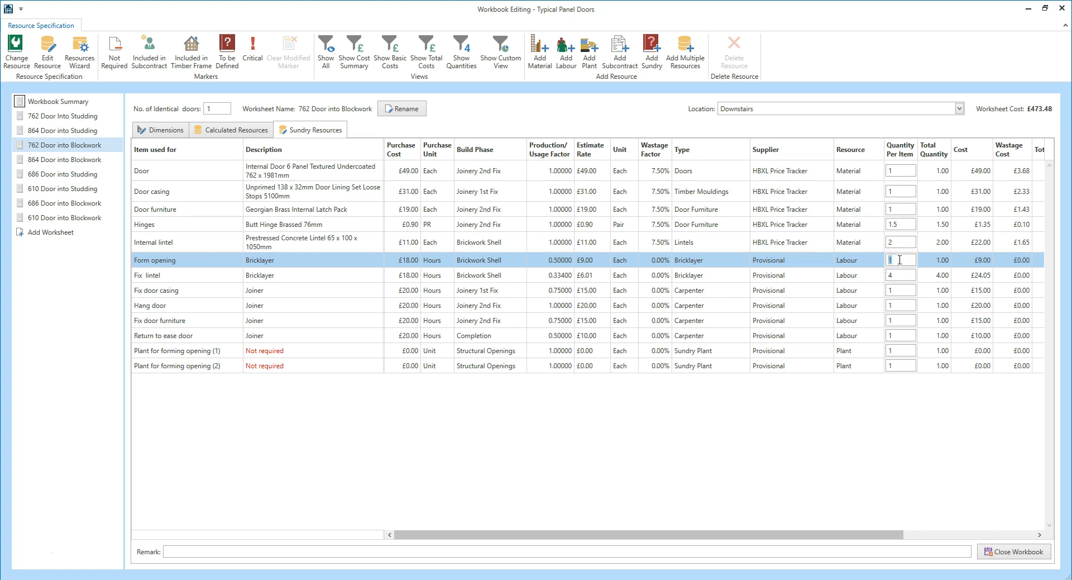
type("4")
Add a Bricklayers Labourer labour resource with the item used for "Form opening and fix lintel"
left_click(566, 66)
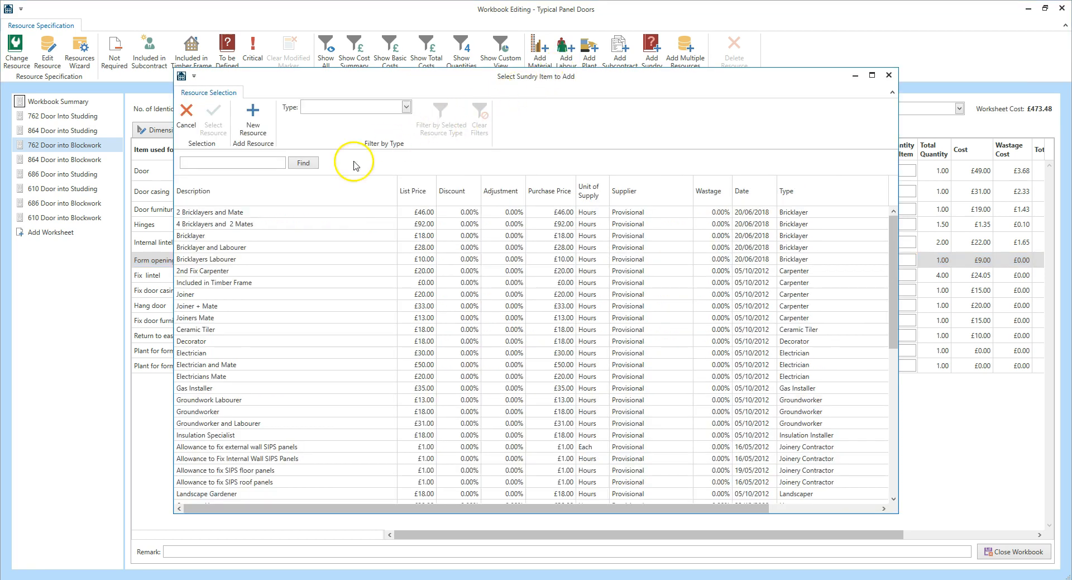
left_click(223, 260)
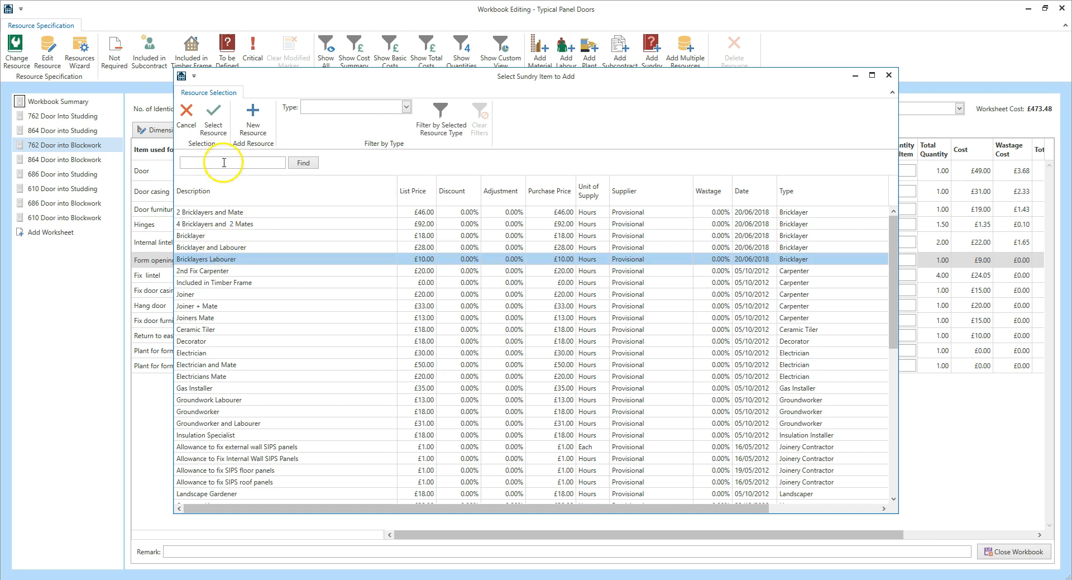
left_click(214, 119)
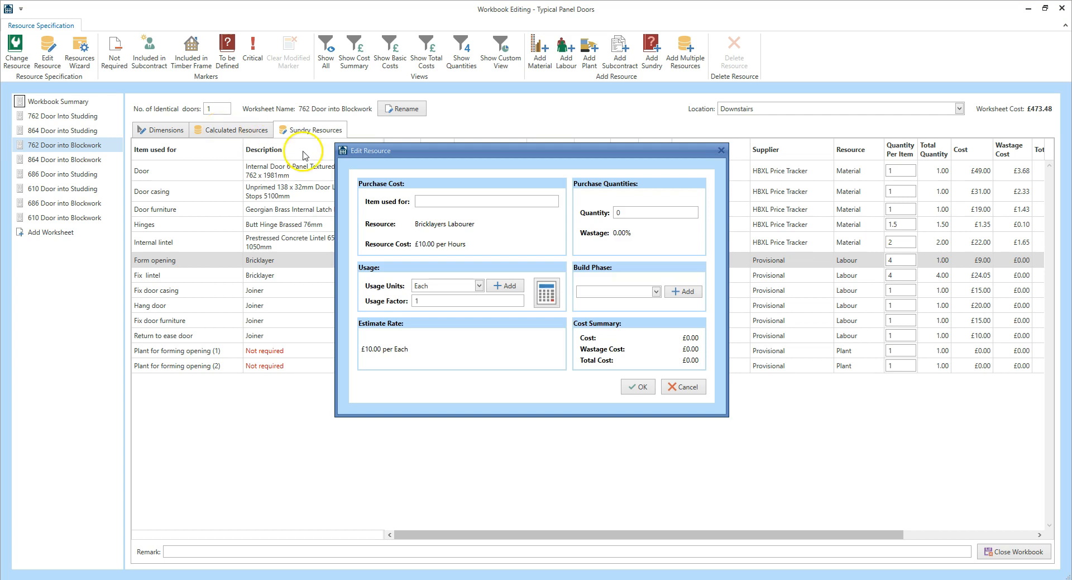
left_click(441, 203)
type("Form opening ")
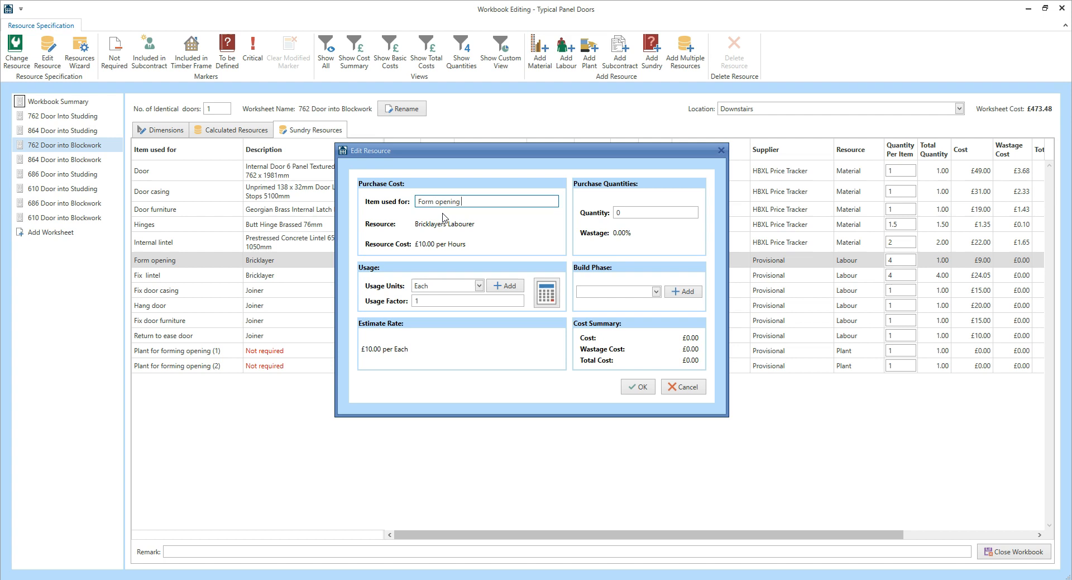
type("and fix lintel")
Give the new labour resource usage units of Hours, a quantity of 4 and the Internal Preparation build phase
left_click(480, 286)
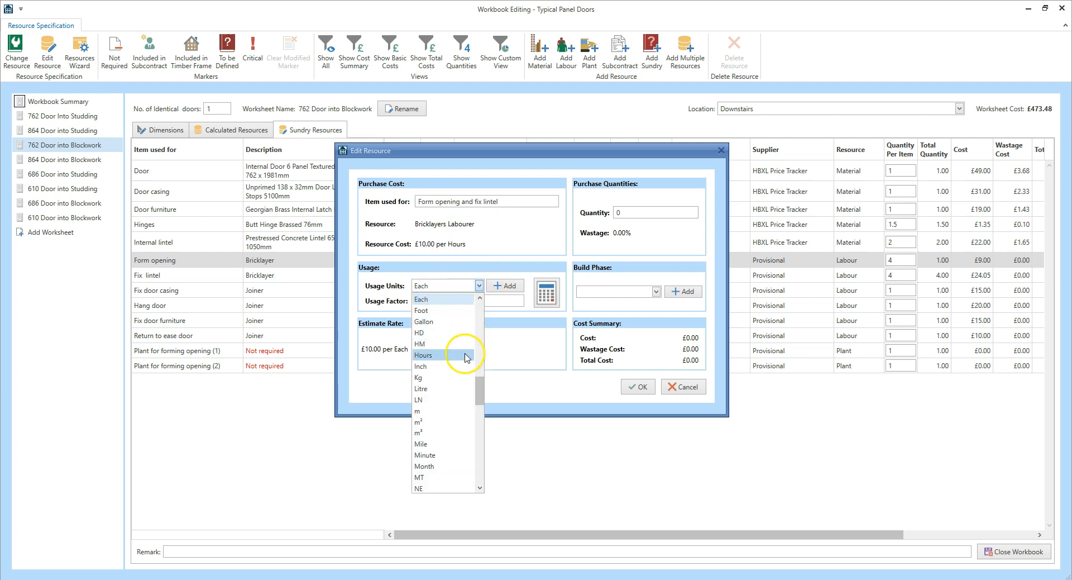
left_click(465, 354)
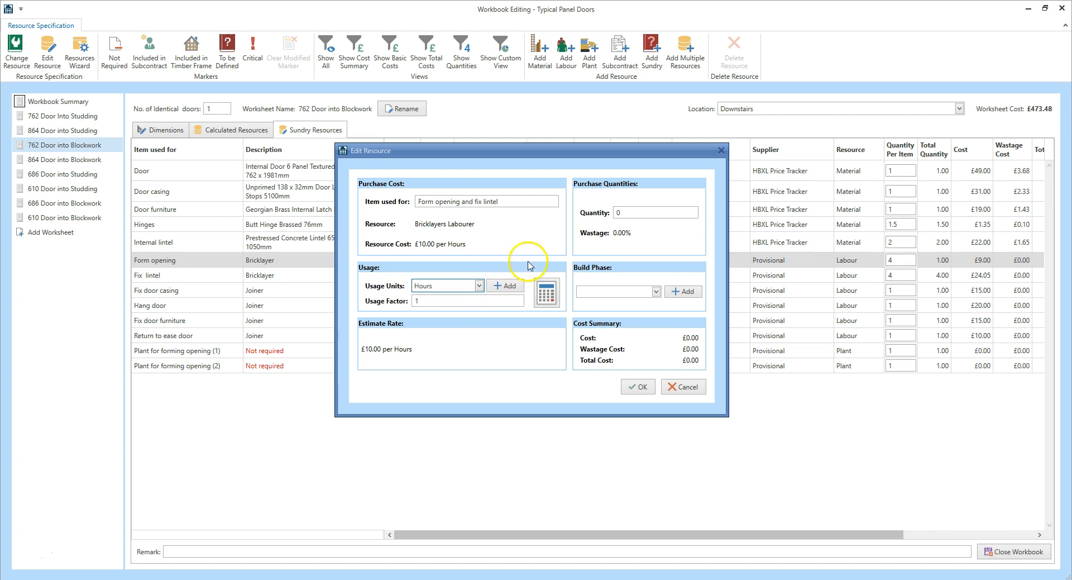
left_click(638, 213)
type("4")
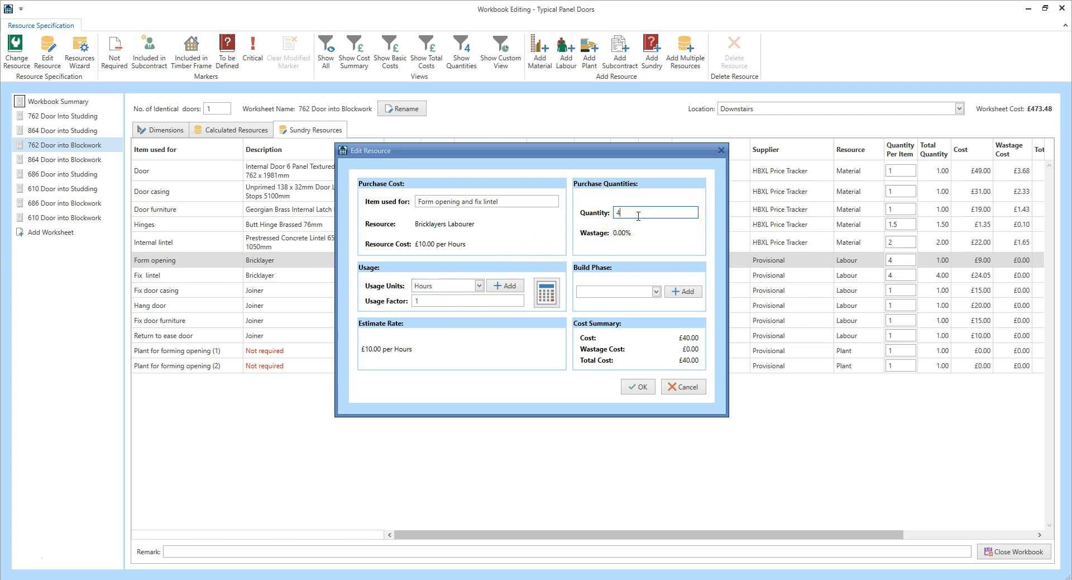
left_click(656, 295)
left_click_drag(656, 322, 654, 373)
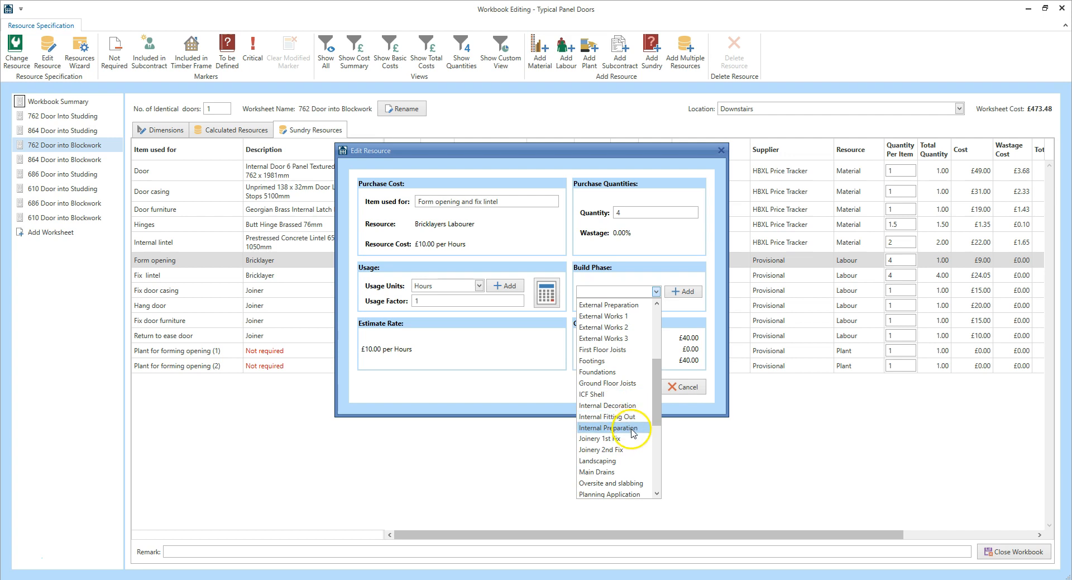
left_click(631, 431)
left_click(638, 387)
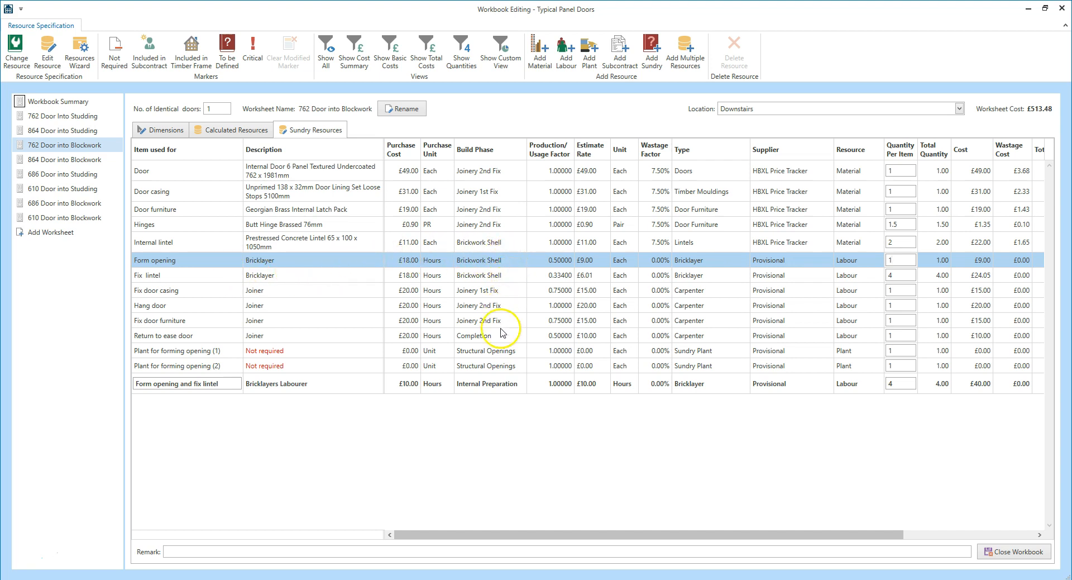
Edit the Bricklayers Labourer resource to use the Brickwork Shell build phase
left_click(501, 386)
left_click(53, 68)
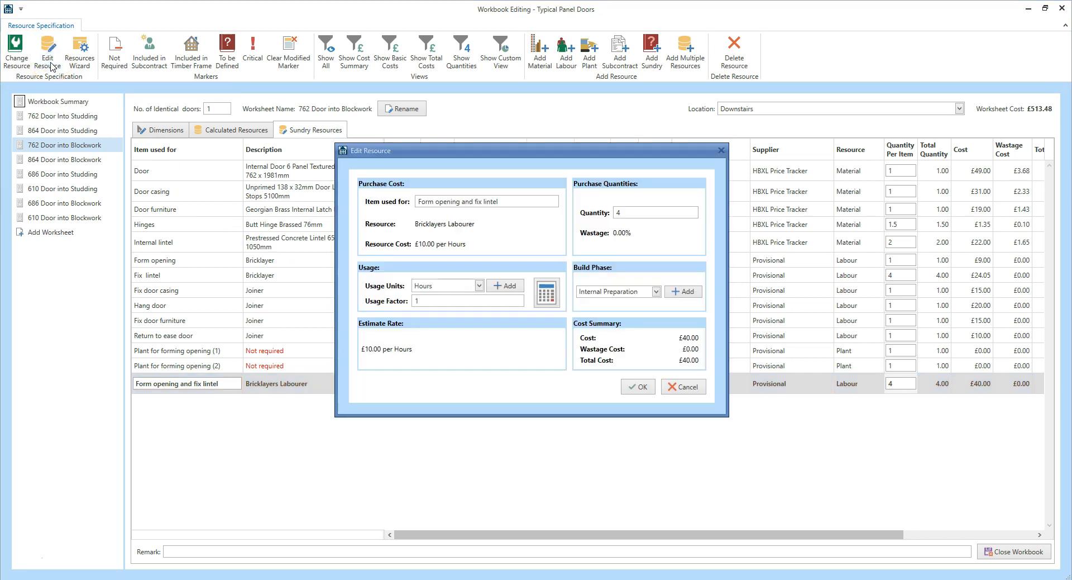
left_click(655, 291)
left_click_drag(656, 425, 656, 332)
left_click(640, 317)
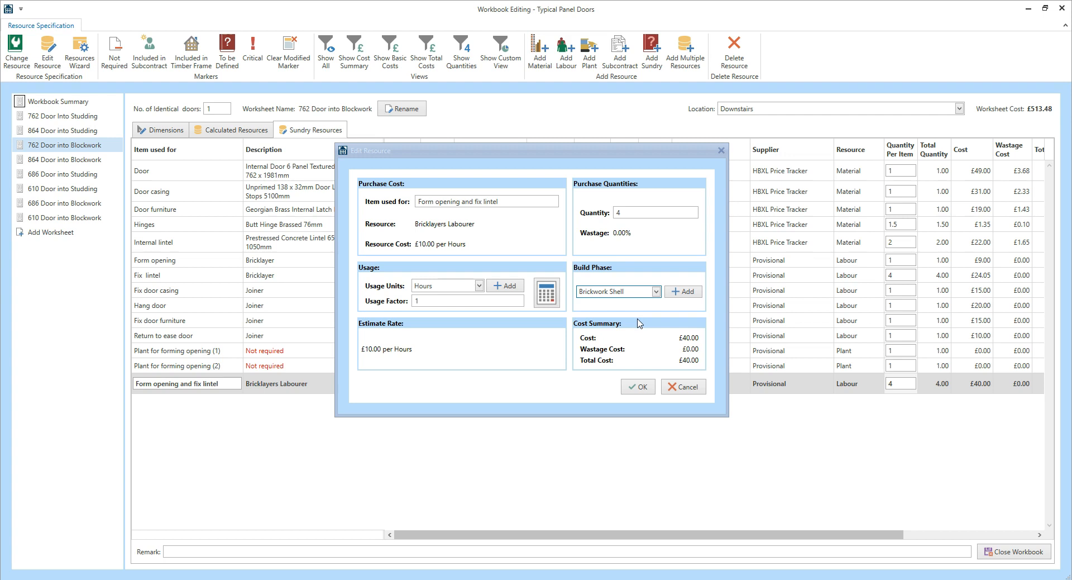
left_click(640, 387)
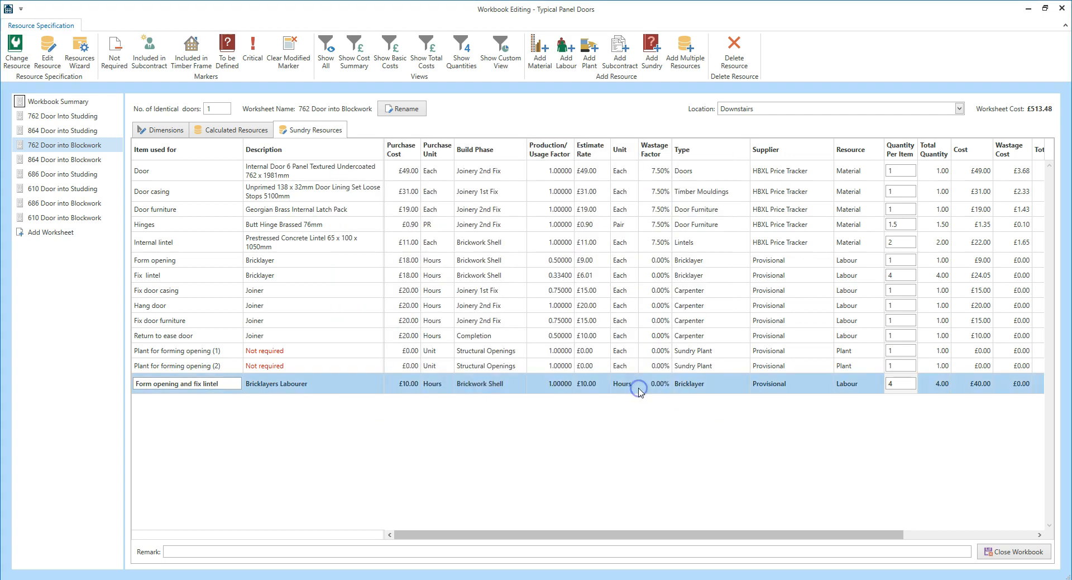
left_click(636, 388)
Change the "Plant for forming opening (1)" resource to Acrow Props 1, 2 & 3, found by searching for "acrow", accepting its existing usage and build phase
left_click(201, 351)
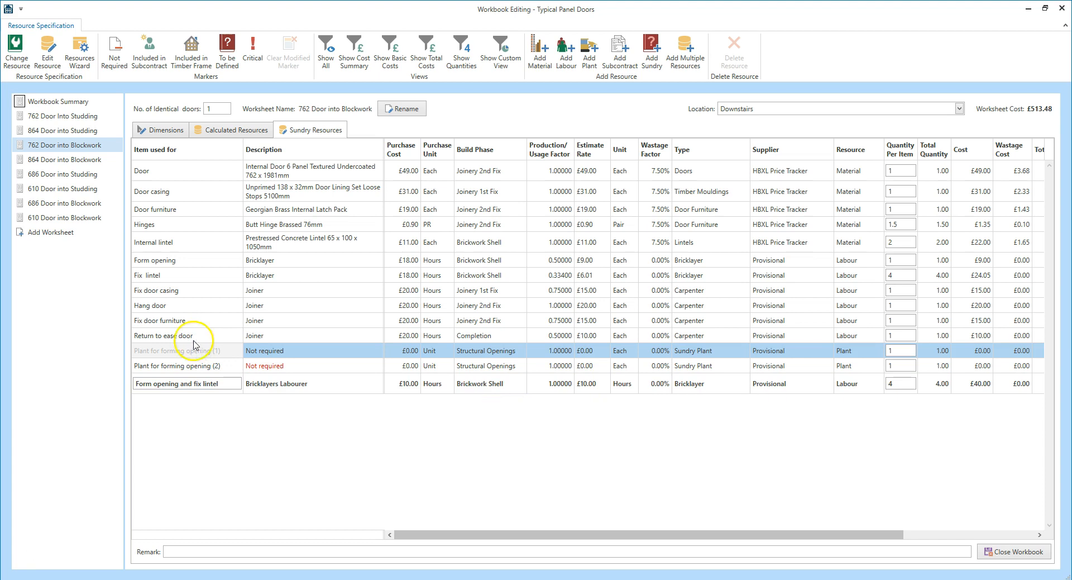
left_click(18, 59)
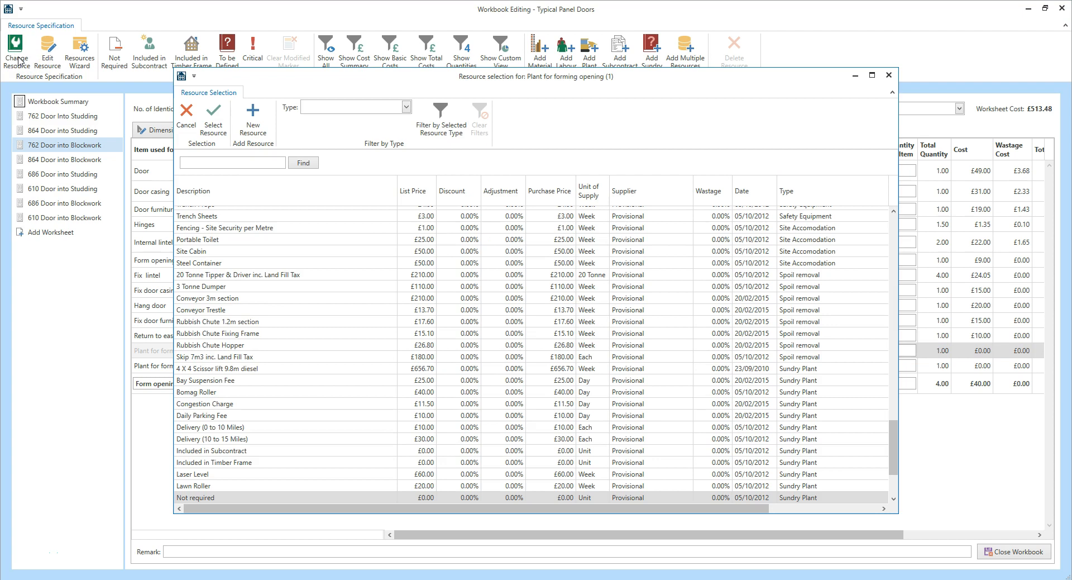
left_click_drag(892, 435, 916, 366)
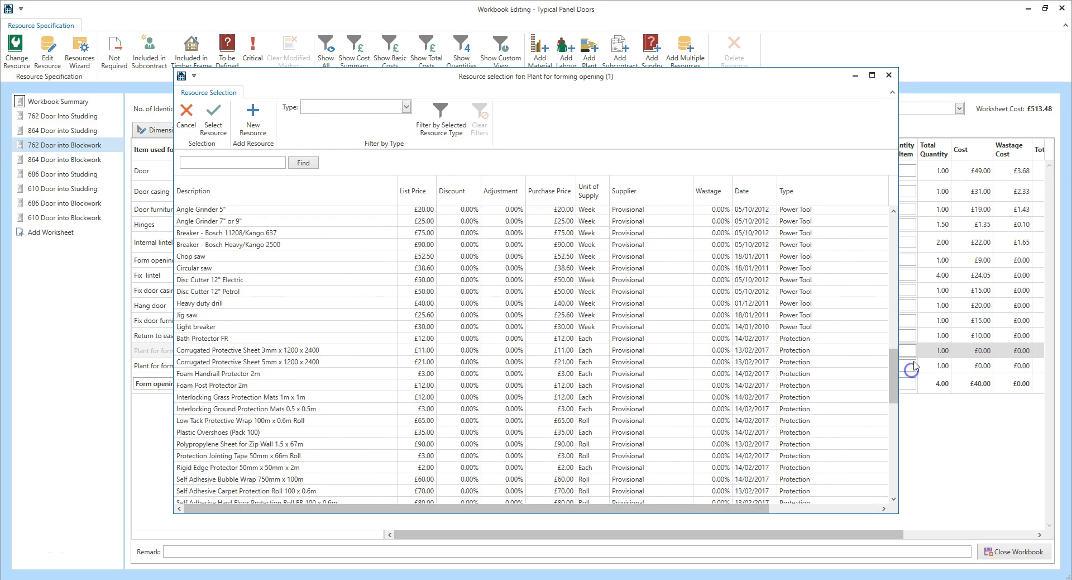
left_click(255, 163)
type("acrow")
key("Return")
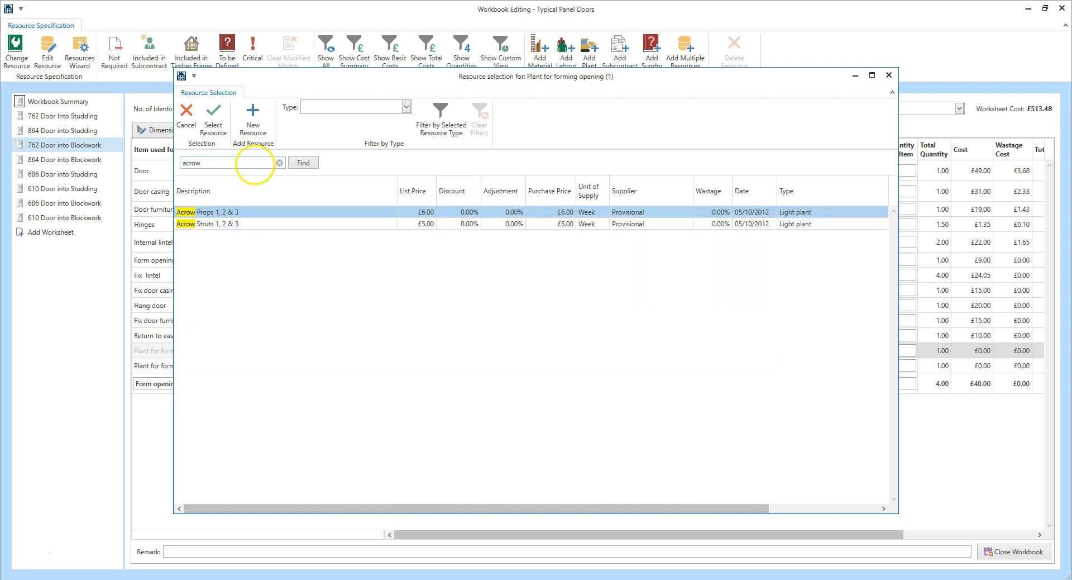
left_click(301, 213)
left_click(218, 130)
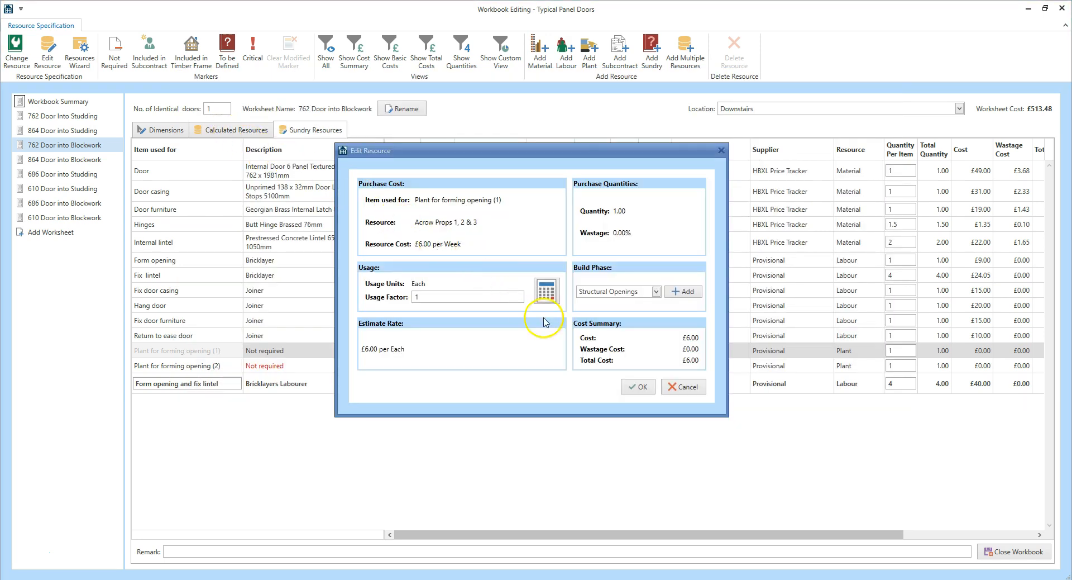
left_click(638, 389)
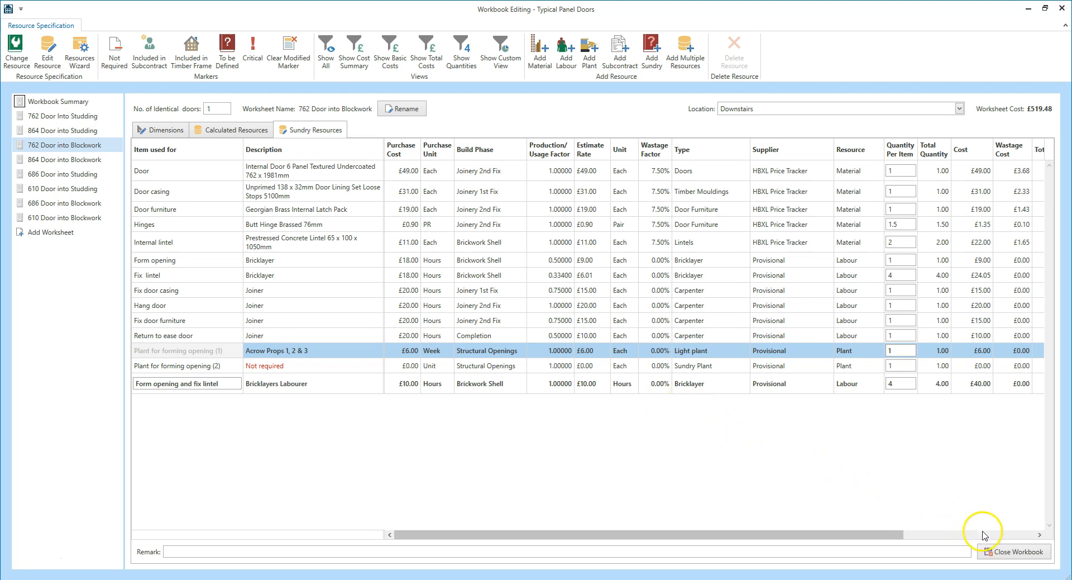
Close the Typical Panel Doors workbook and mark it as complete
left_click(1009, 553)
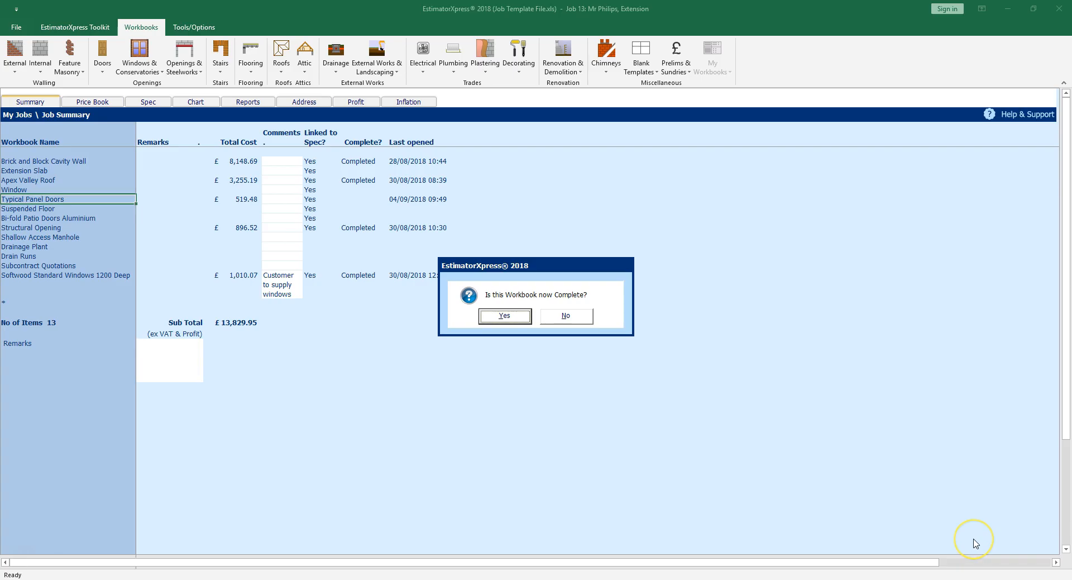
left_click(506, 316)
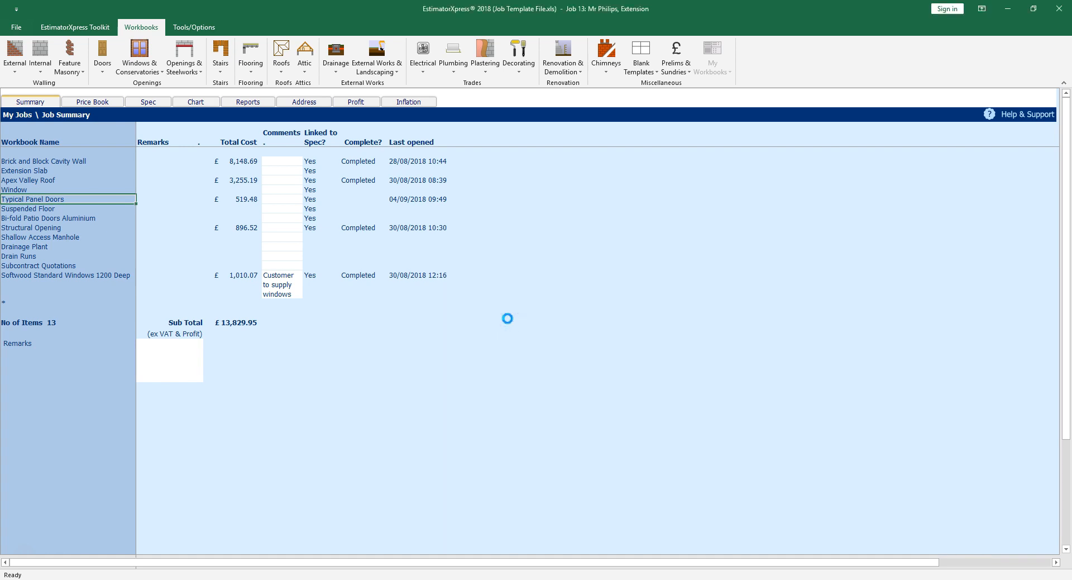